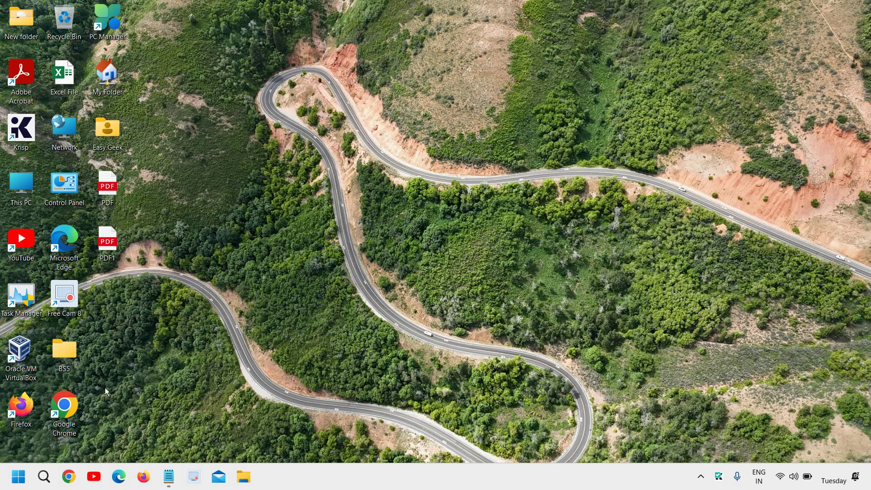
# - Open File Explorer at This PC to view Windows (C:), 92.1 GB free of 227 GB, and New Volume (D:)
pyautogui.click(43, 477)
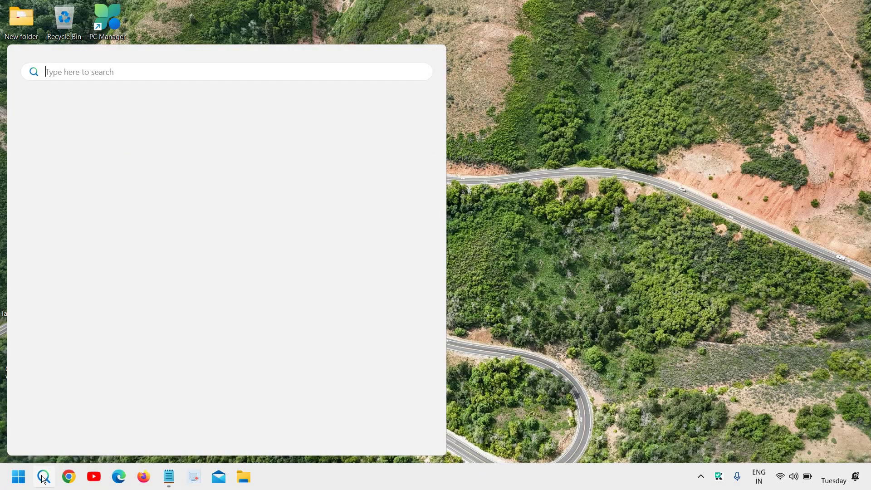
pyautogui.write('file')
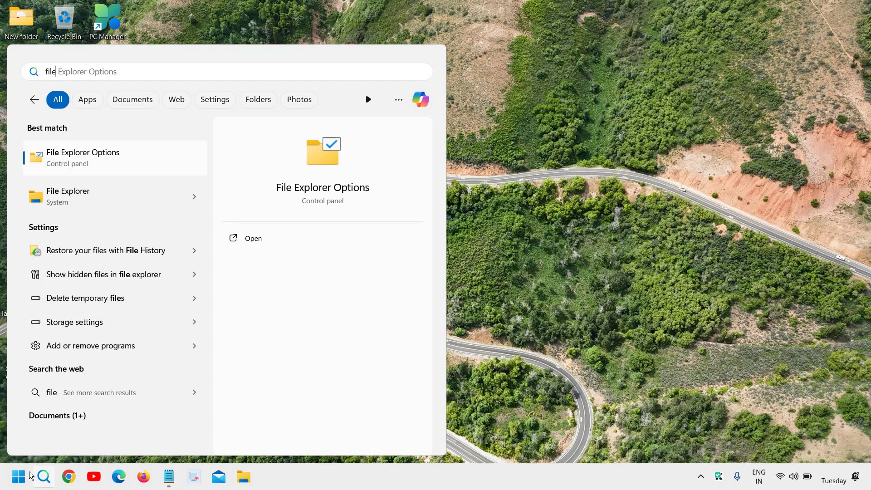
pyautogui.click(101, 207)
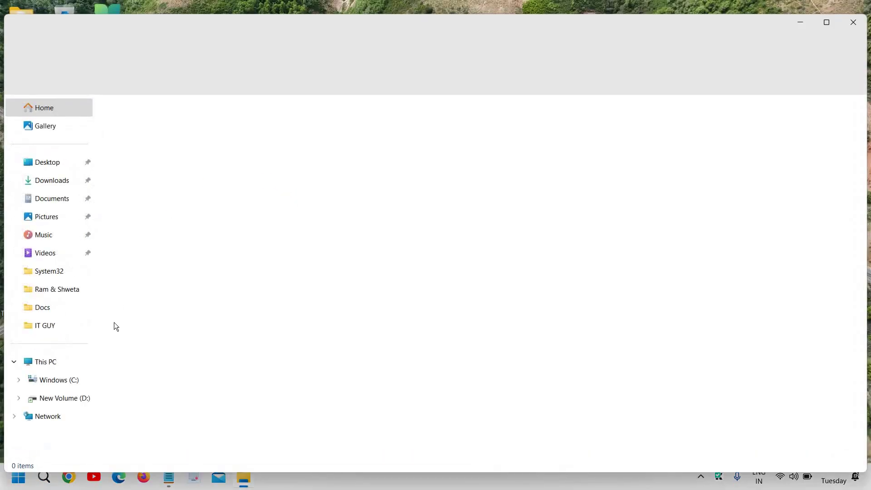
pyautogui.click(46, 362)
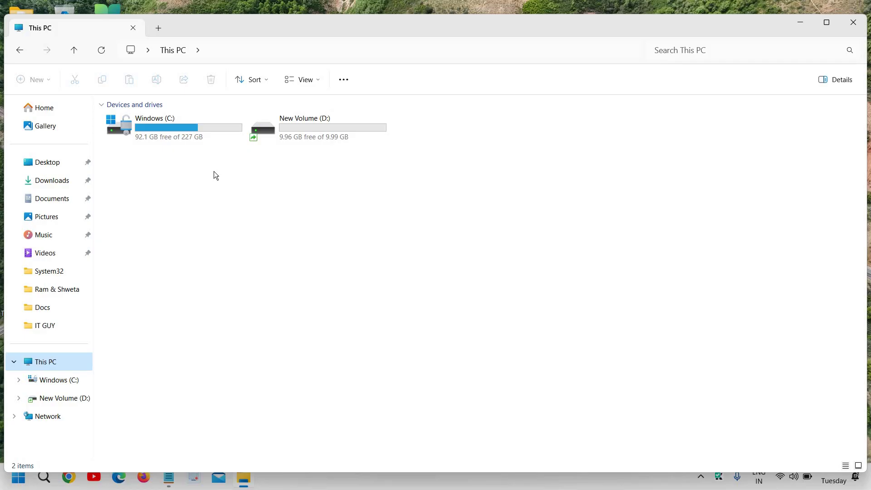
pyautogui.click(150, 118)
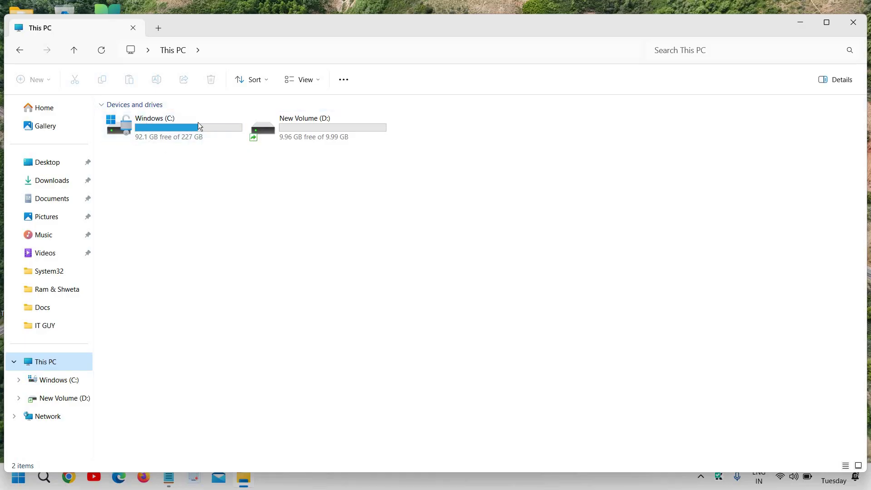
pyautogui.click(197, 169)
# - Close File Explorer and search 'trou' to reach the System > Troubleshoot settings page
pyautogui.click(860, 26)
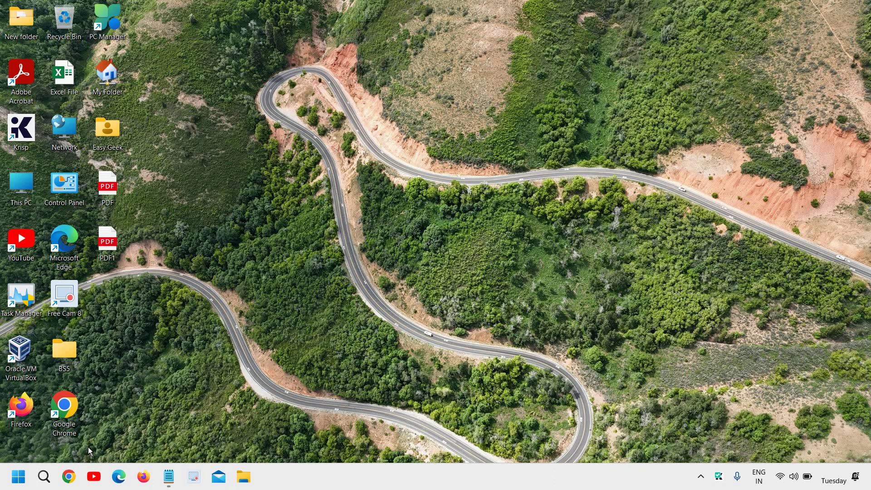
pyautogui.click(46, 480)
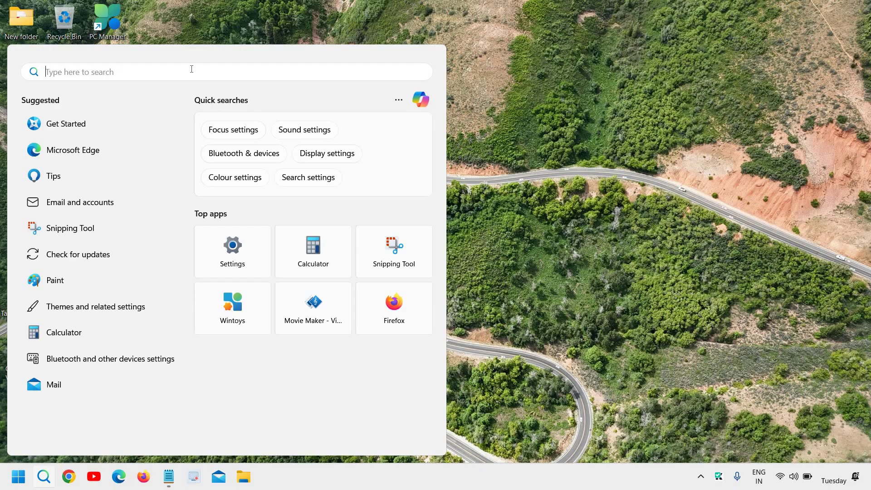
pyautogui.write('trou')
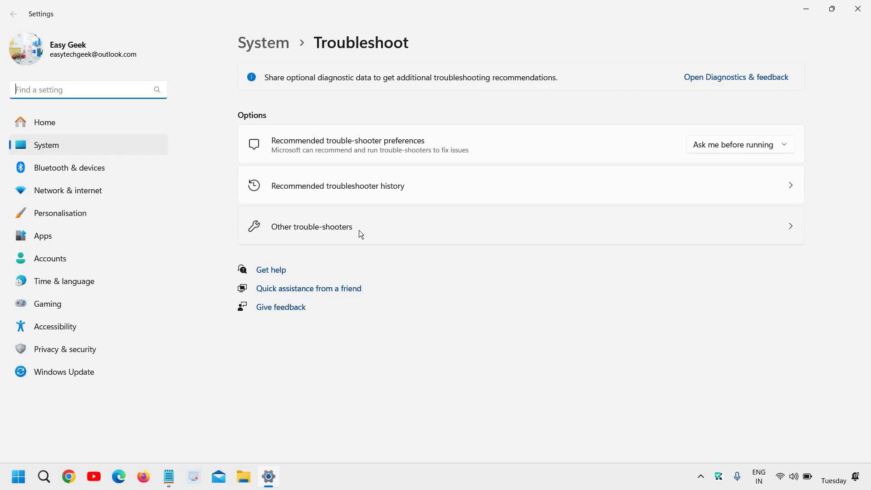
# - Run the Windows Update troubleshooter from Other trouble-shooters, then cancel it
pyautogui.click(350, 227)
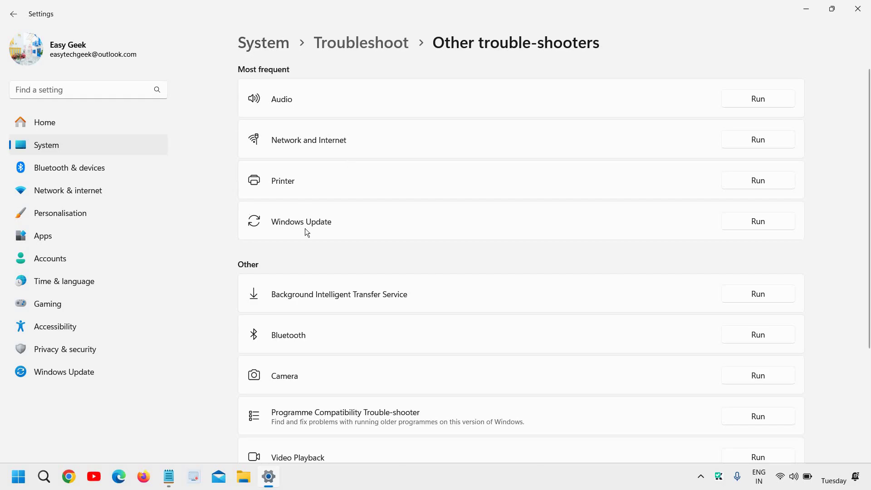
pyautogui.scroll(-4, 304, 240)
pyautogui.scroll(4, 339, 230)
pyautogui.click(755, 226)
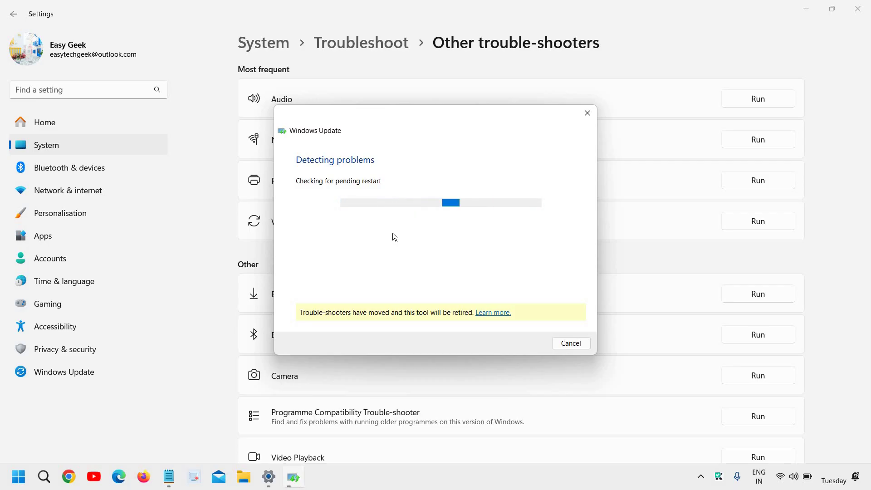
pyautogui.click(572, 345)
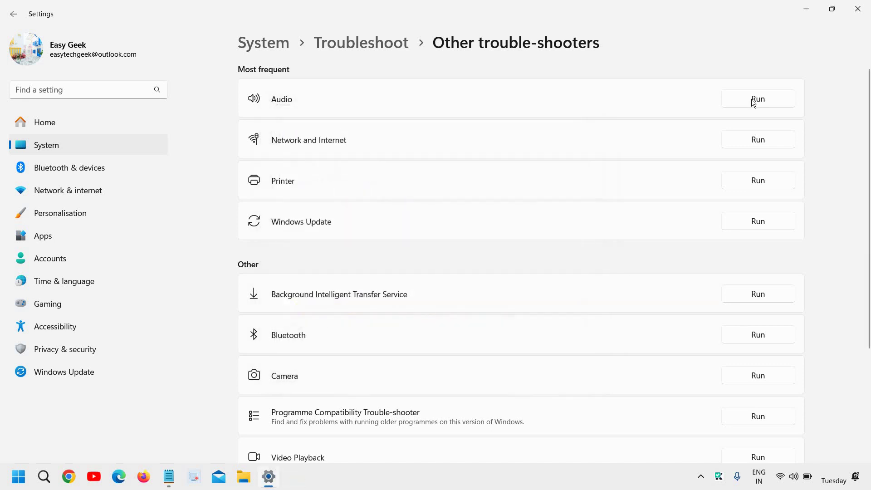
# - Close Settings and search 'cmd' to launch Command Prompt as administrator
pyautogui.click(857, 9)
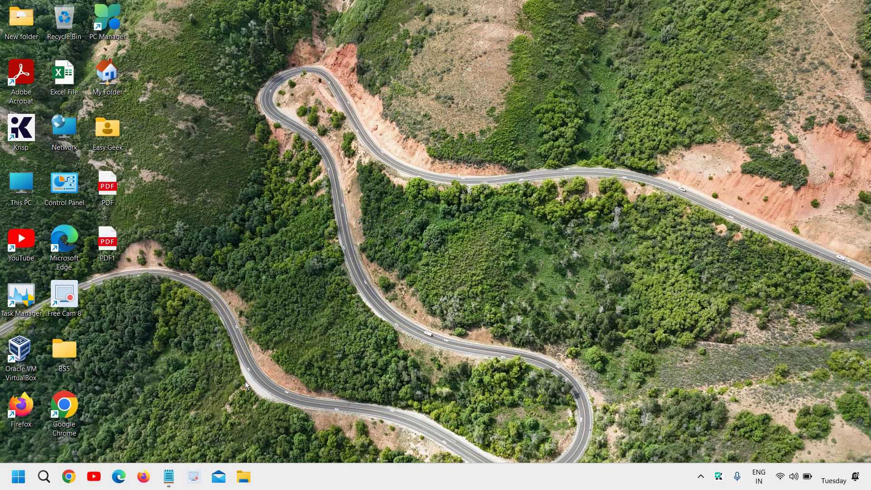
pyautogui.click(44, 476)
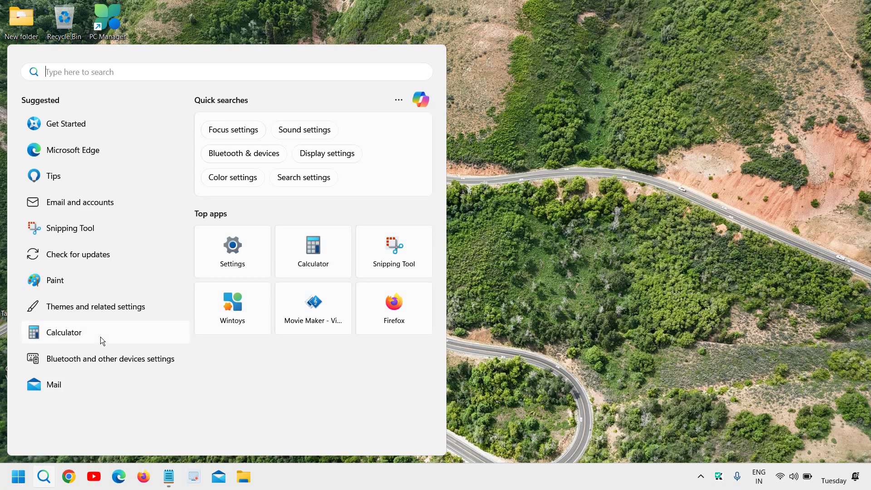
pyautogui.write('cmd')
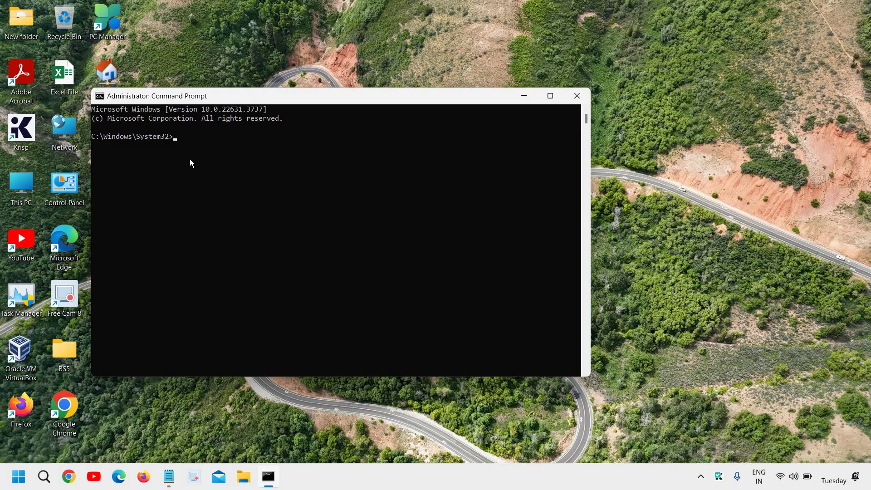
# - Copy the DISM.exe /Online /Cleanup-image /Restorehealth line from Notepad and paste it at the admin prompt
pyautogui.click(171, 474)
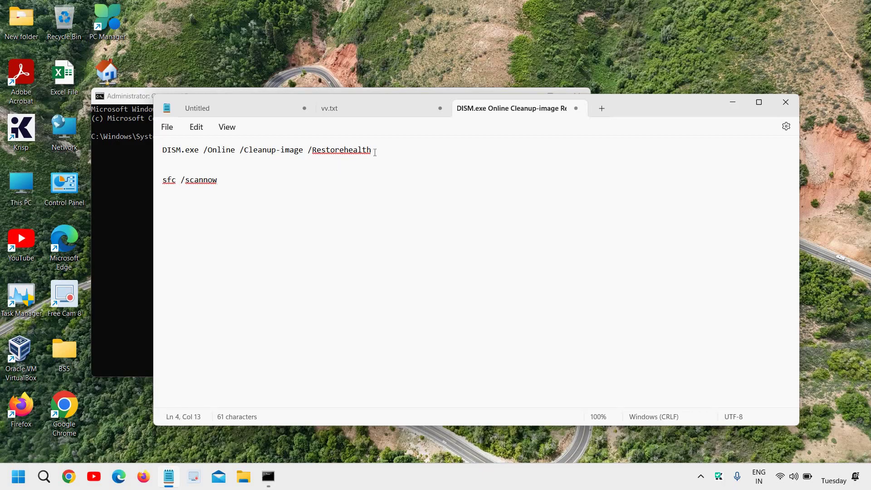
pyautogui.moveTo(373, 150); pyautogui.dragTo(161, 150)
pyautogui.hotkey('ctrl', 'c')
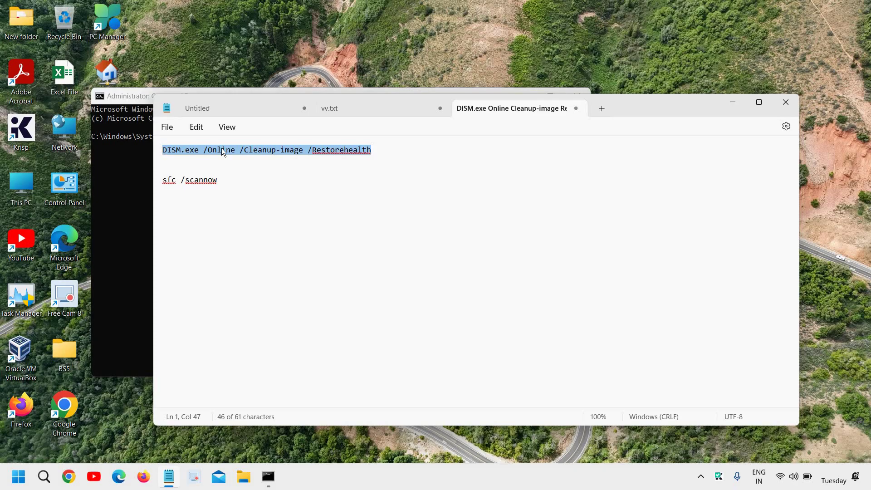
pyautogui.click(726, 102)
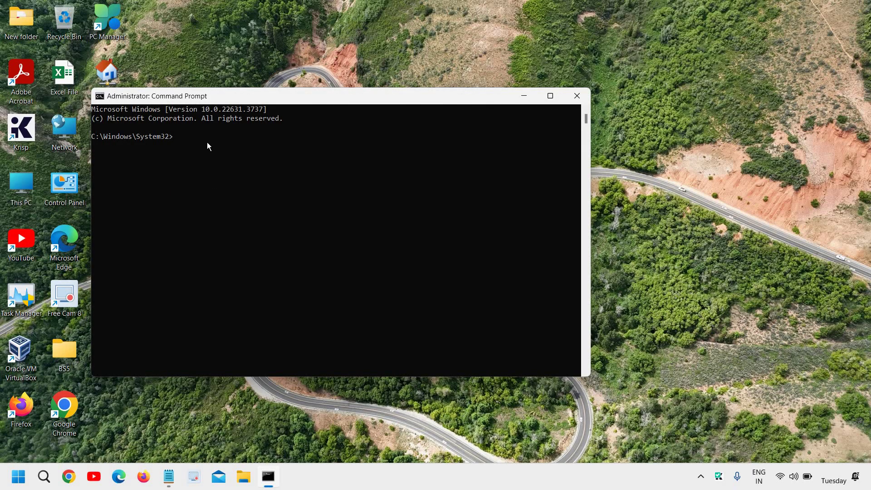
pyautogui.hotkey('ctrl', 'v')
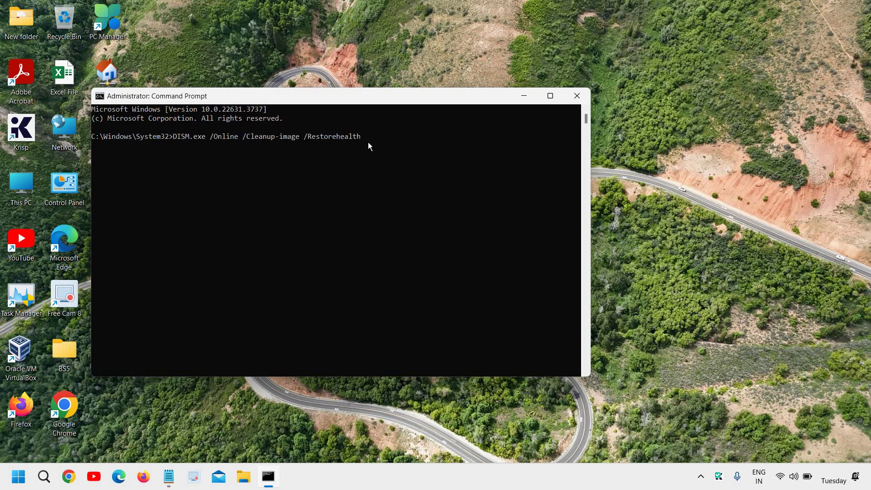
# - Run the DISM restore-health scan, then close Command Prompt once it reaches 15.9%
pyautogui.press('Return')
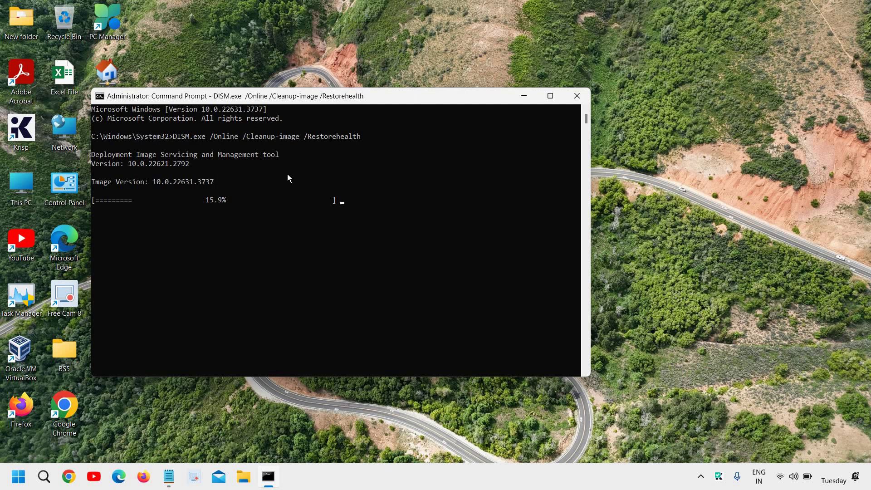
pyautogui.click(575, 96)
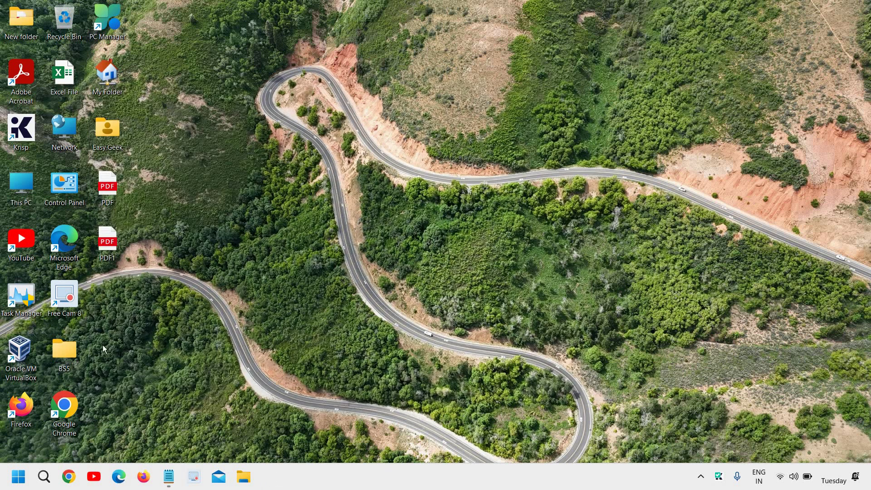
# - Search 'cmd' and run Command Prompt as administrator
pyautogui.click(42, 481)
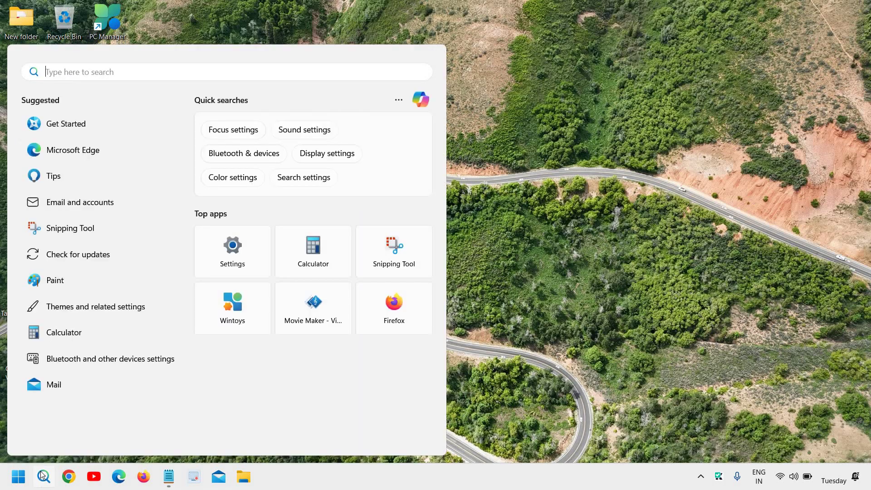
pyautogui.write('cmd')
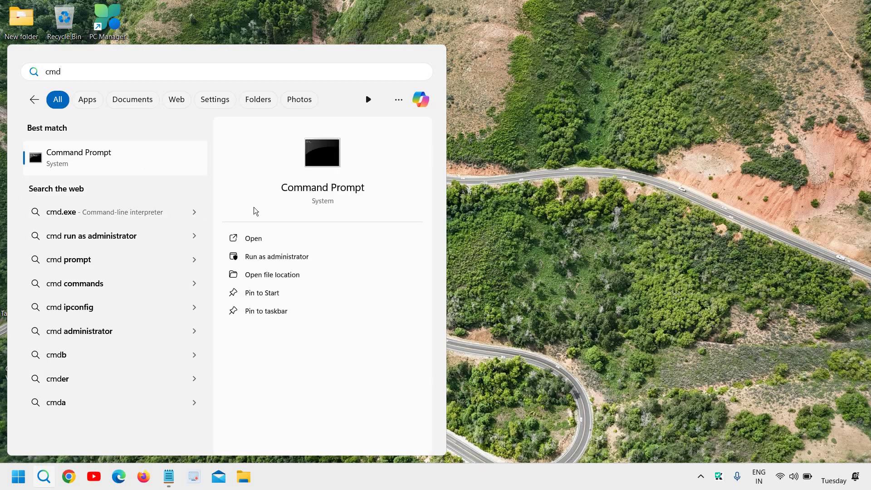
pyautogui.click(298, 257)
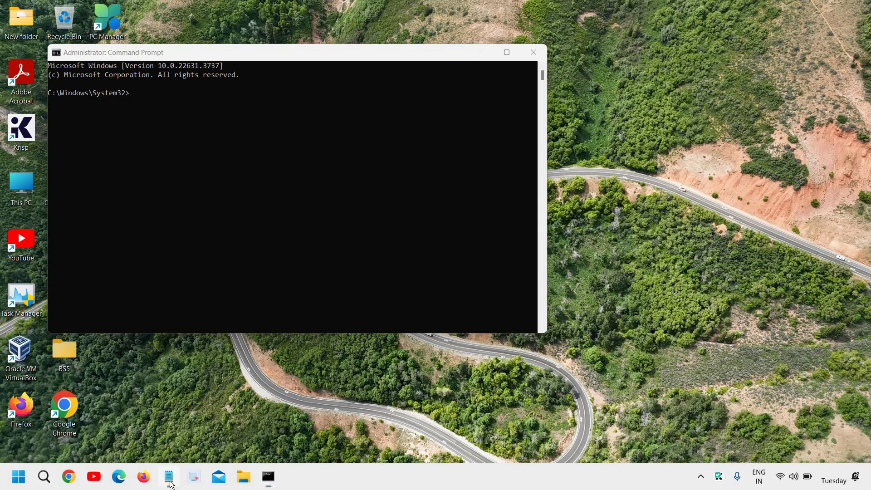
# - Bring up the Notepad notes and select the sfc /scannow line
pyautogui.click(169, 478)
pyautogui.click(216, 192)
pyautogui.moveTo(226, 181); pyautogui.dragTo(161, 181)
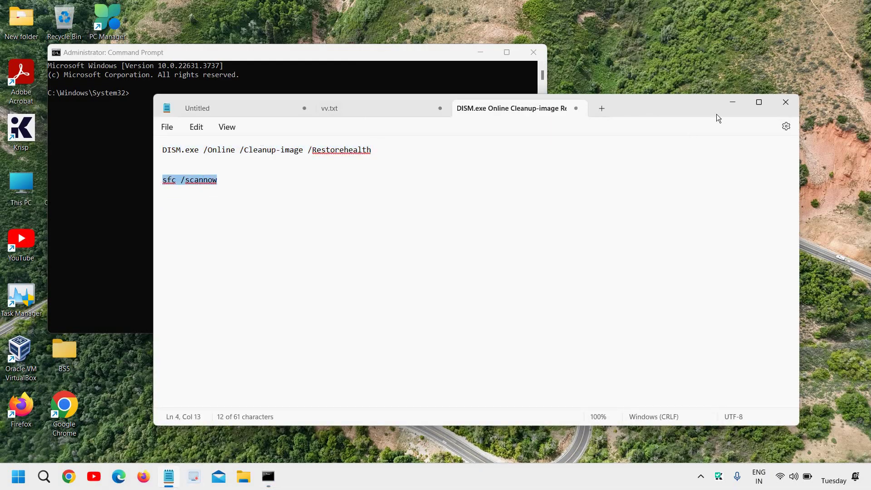
# - Minimize Notepad, run sfc /scannow in the admin prompt, then close Command Prompt
pyautogui.click(733, 102)
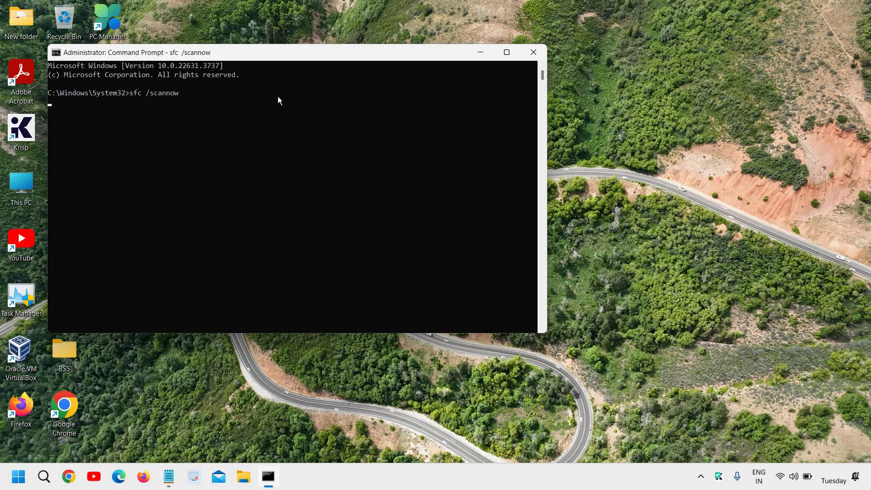
pyautogui.click(541, 53)
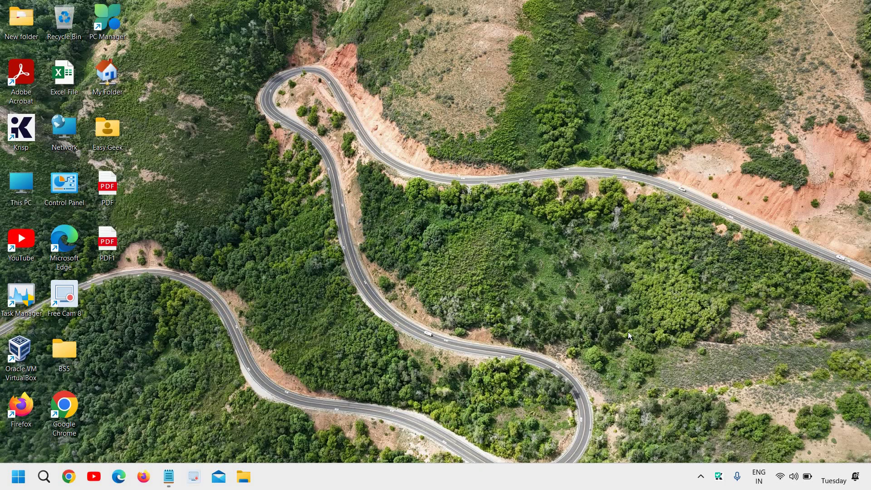
pyautogui.click(701, 479)
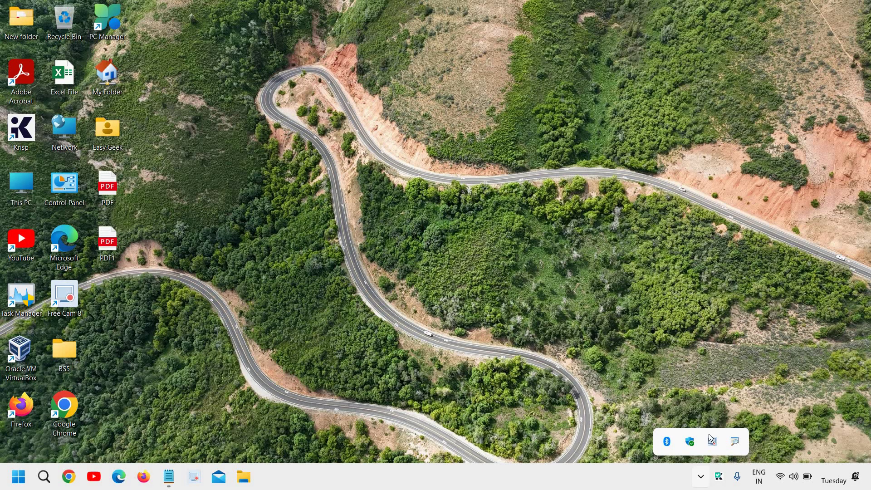
pyautogui.click(656, 476)
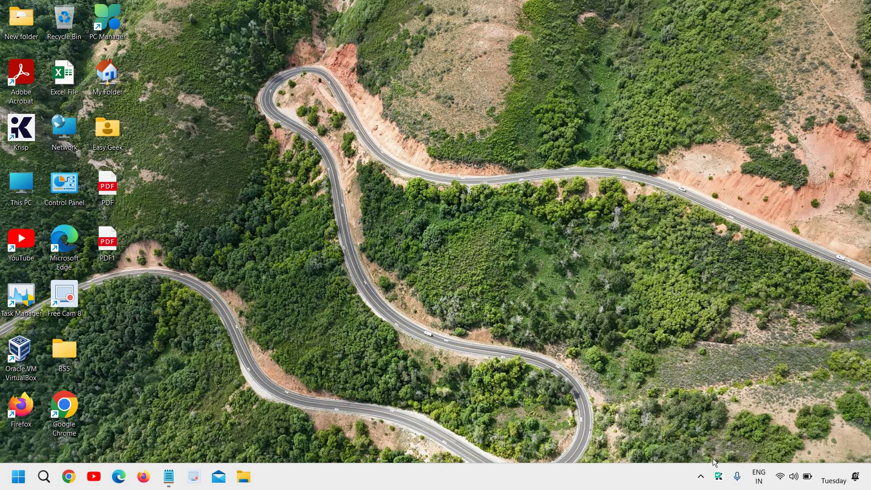
pyautogui.click(702, 480)
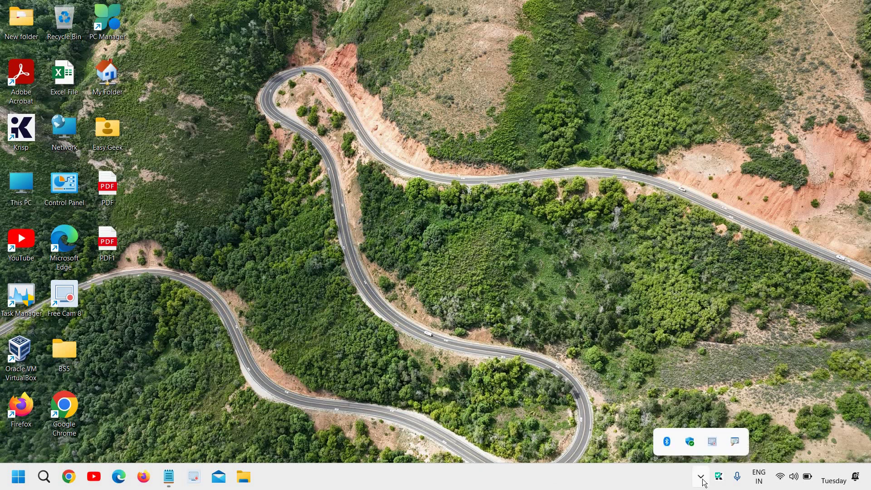
pyautogui.rightClick(690, 443)
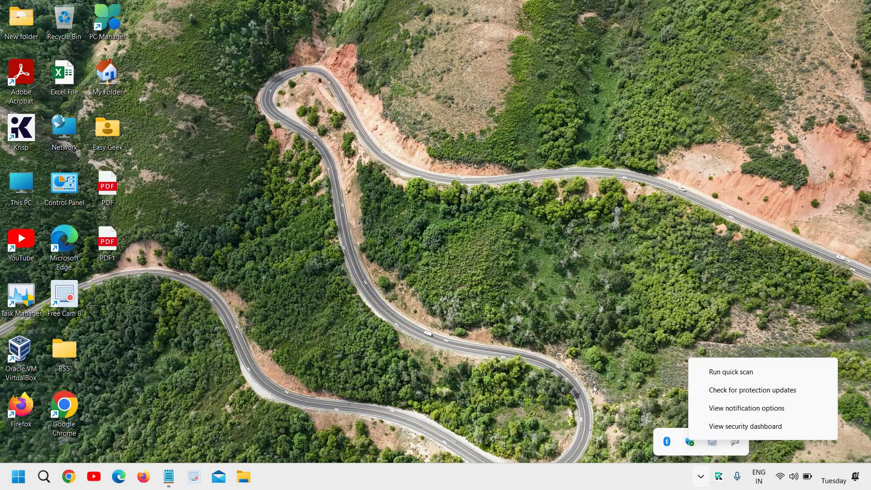
pyautogui.click(589, 334)
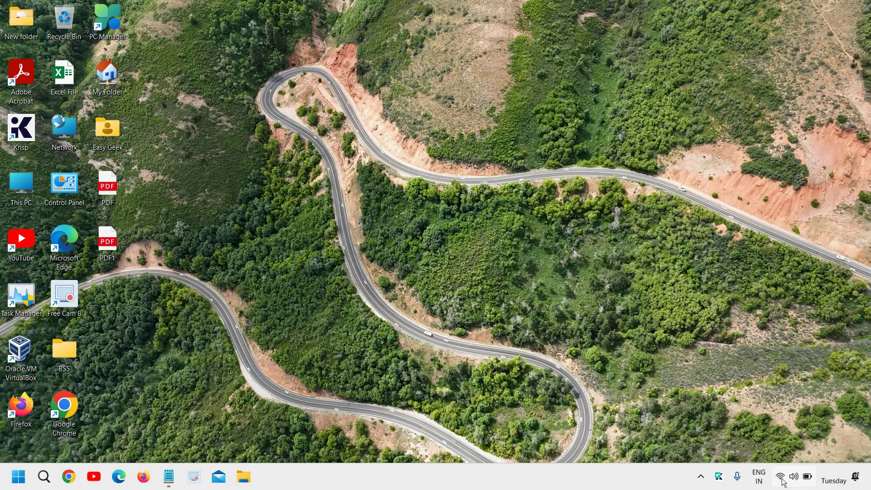
pyautogui.moveTo(781, 481)
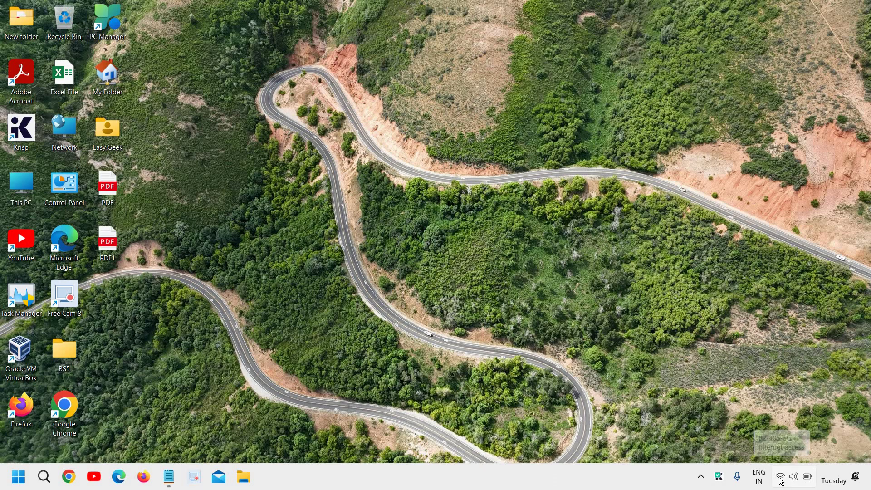
pyautogui.click(781, 481)
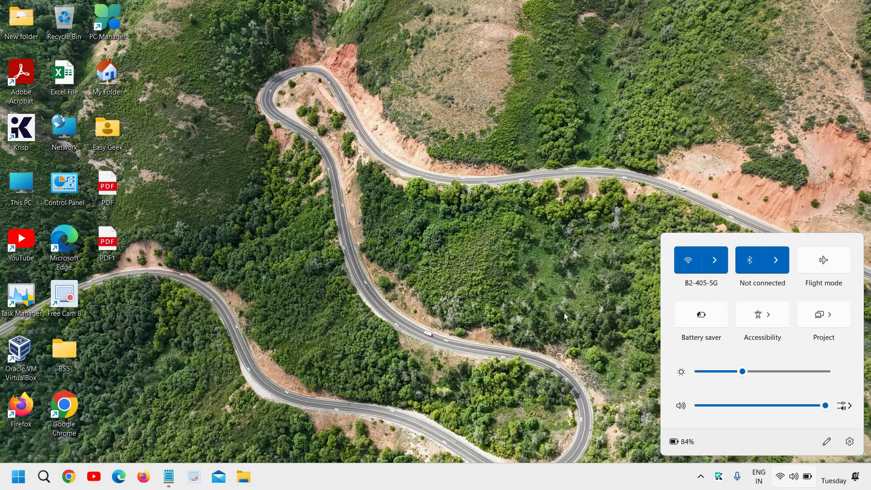
pyautogui.click(722, 267)
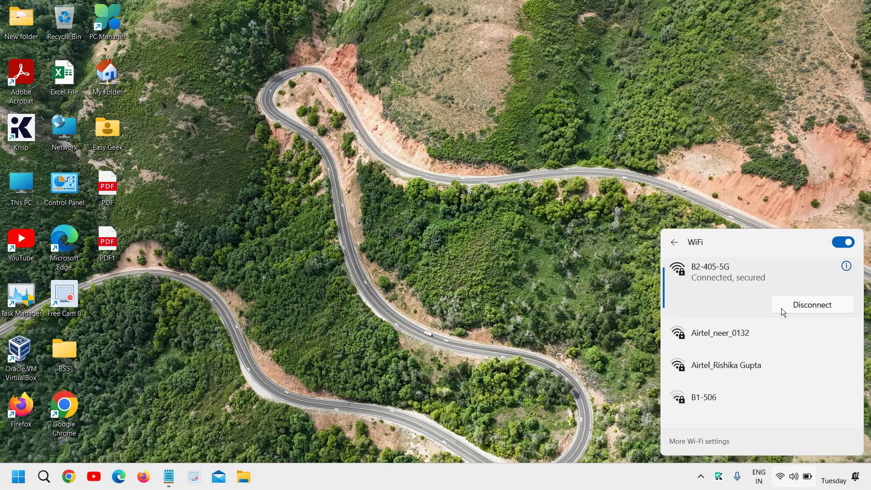
pyautogui.scroll(-1, 733, 390)
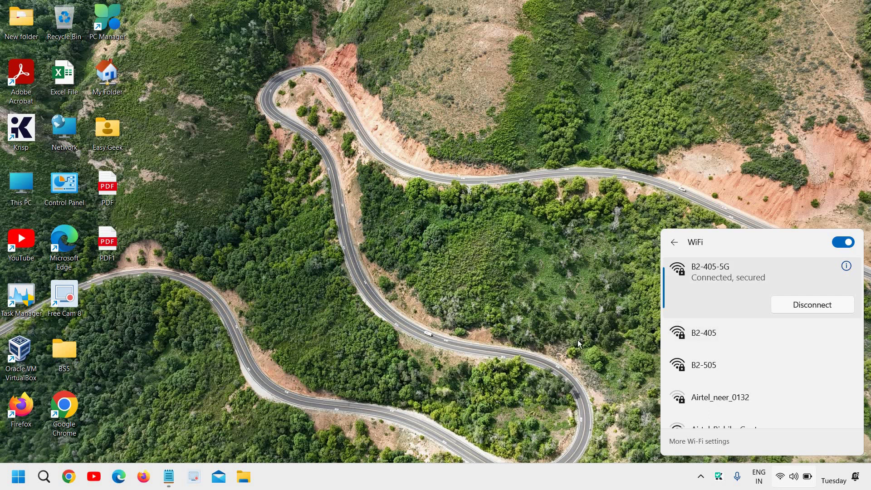
pyautogui.click(606, 287)
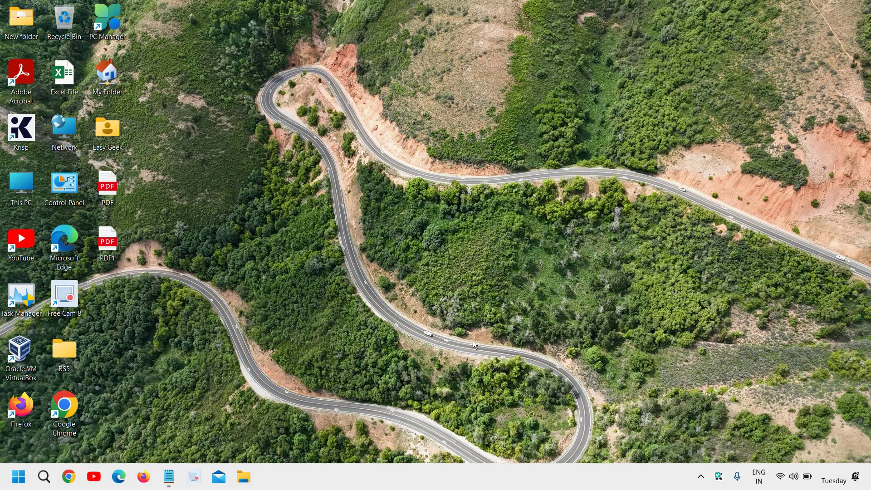
# - Go to Windows Update through Start's Settings, then search 'windows update' and choose Check for updates
pyautogui.rightClick(17, 477)
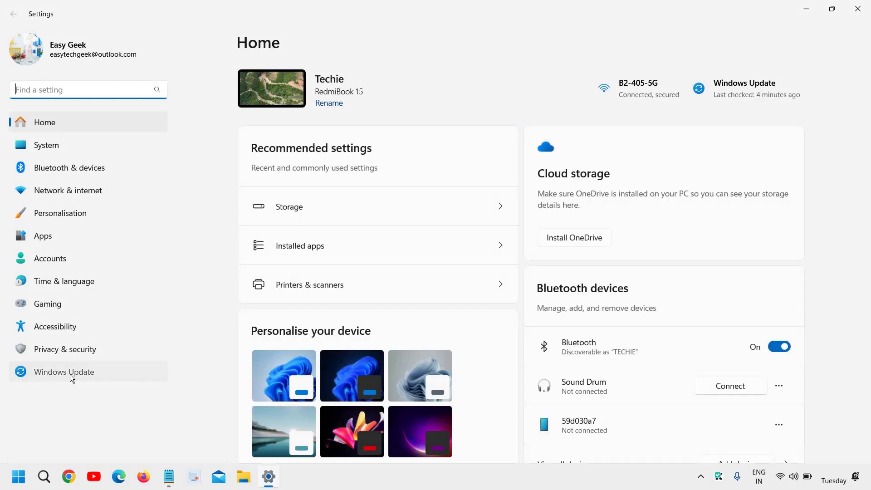
pyautogui.click(72, 377)
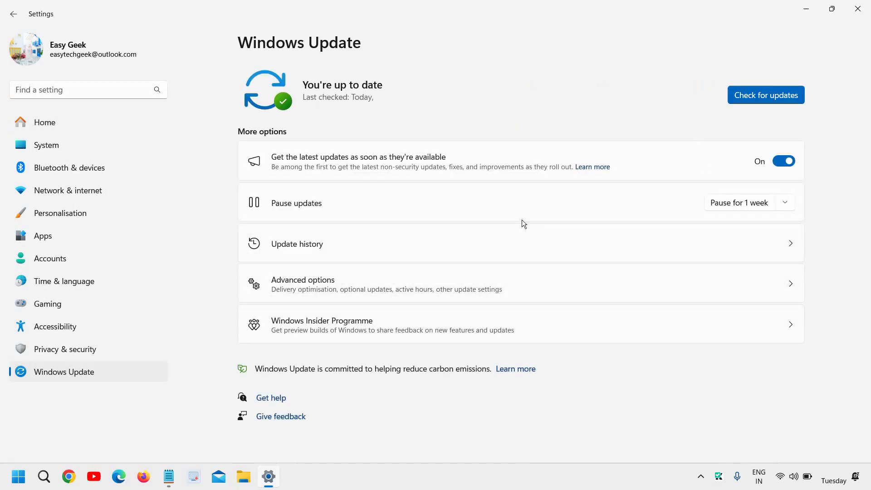
pyautogui.click(46, 480)
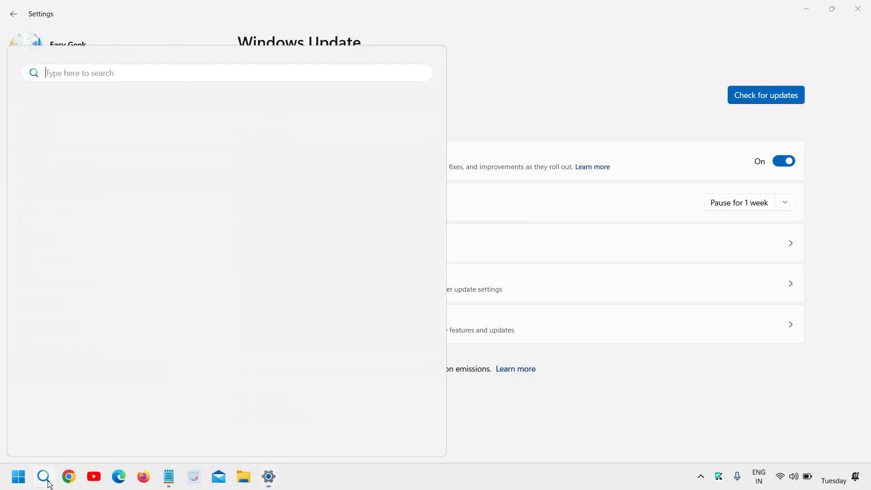
pyautogui.write('windows update')
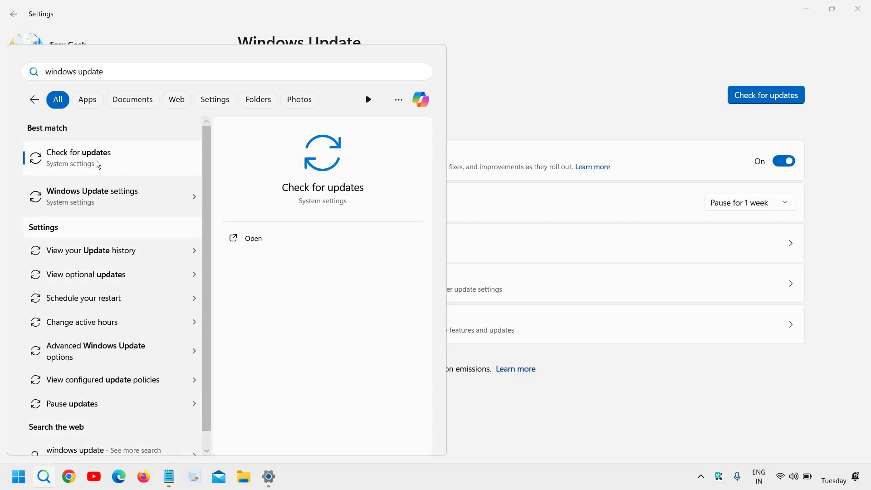
pyautogui.click(732, 111)
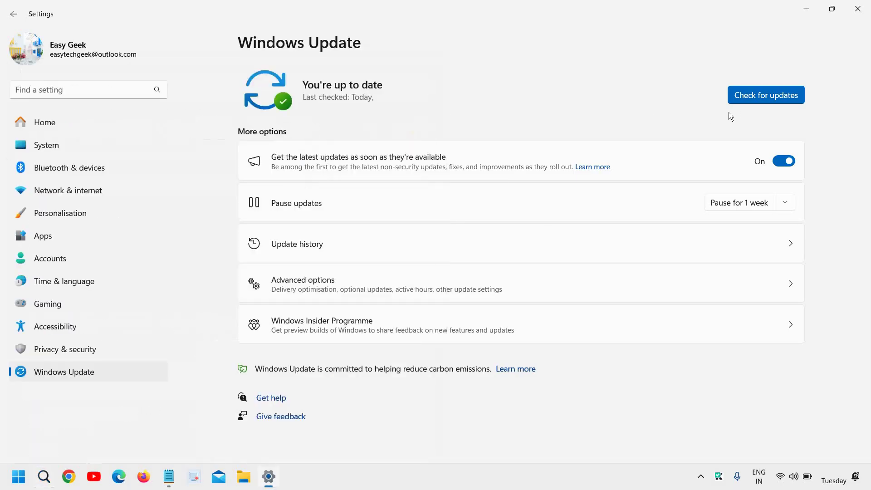
# - Click Check for updates so Windows Update shows 'Checking for updates'
pyautogui.click(745, 98)
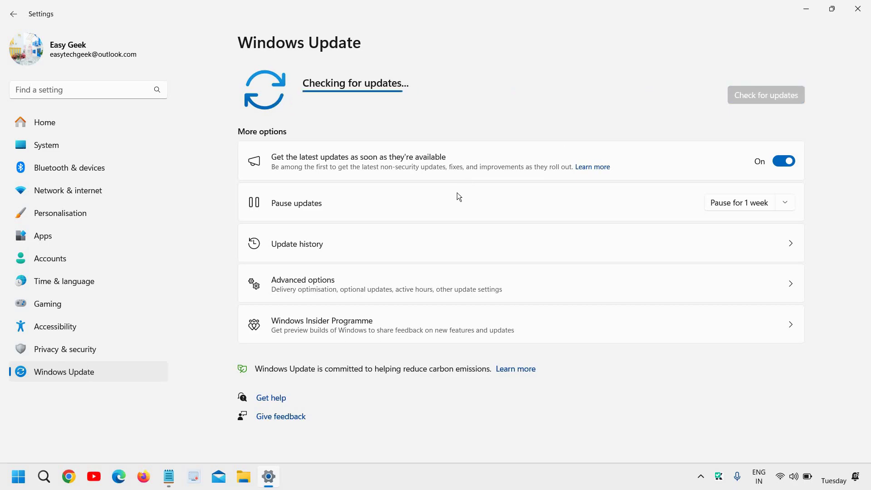